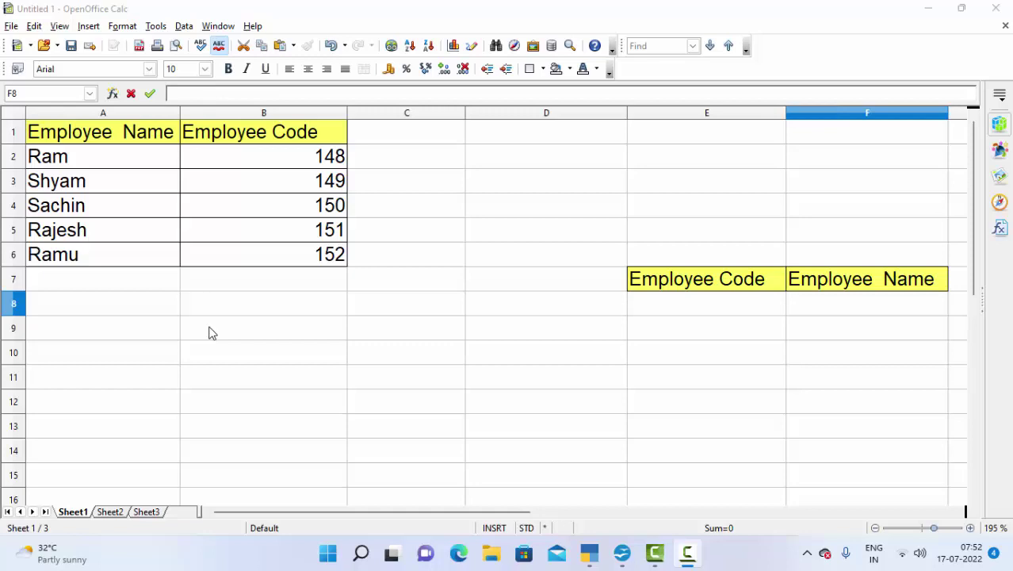
- Move the Employee Code and Employee Name headings from E7:F7 to C9:D9 and widen column C
click(759, 283)
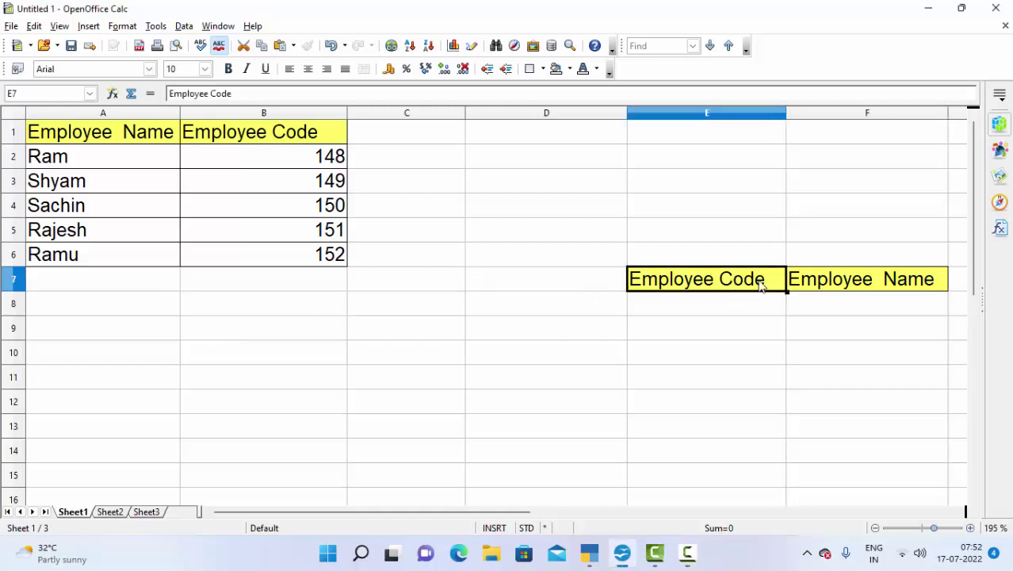
drag(759, 286, 807, 290)
right_click(820, 282)
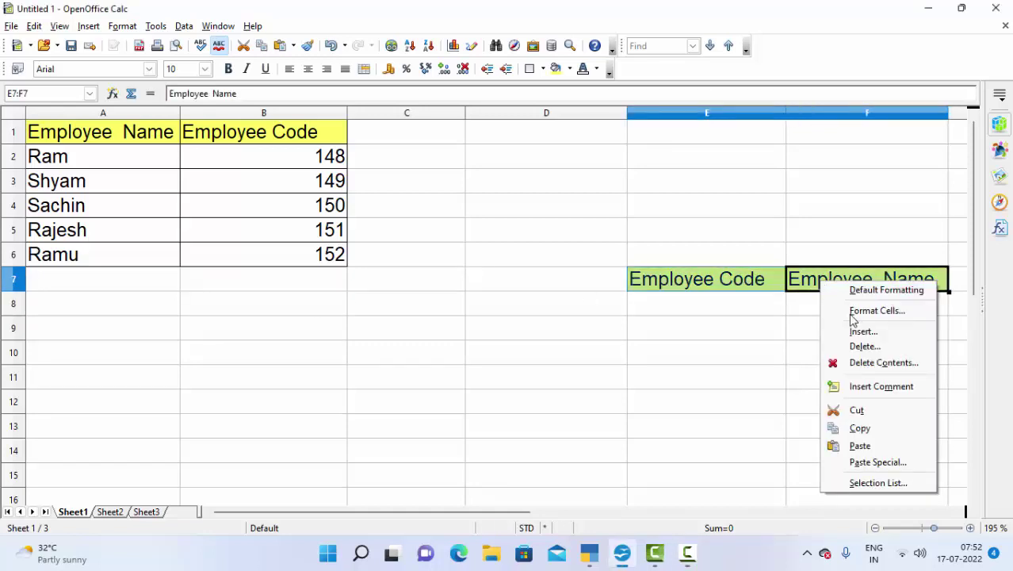
click(856, 410)
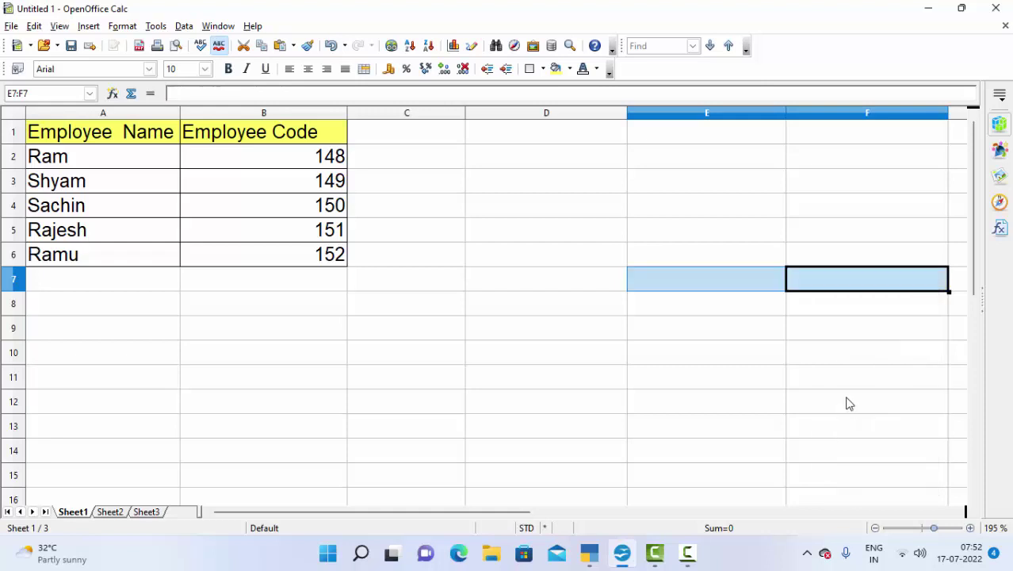
click(448, 258)
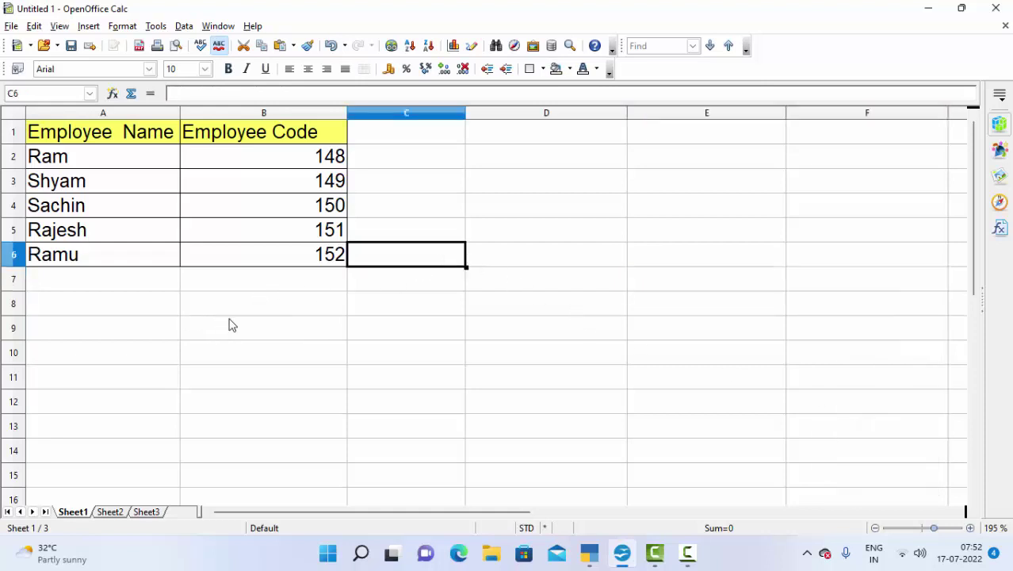
click(432, 327)
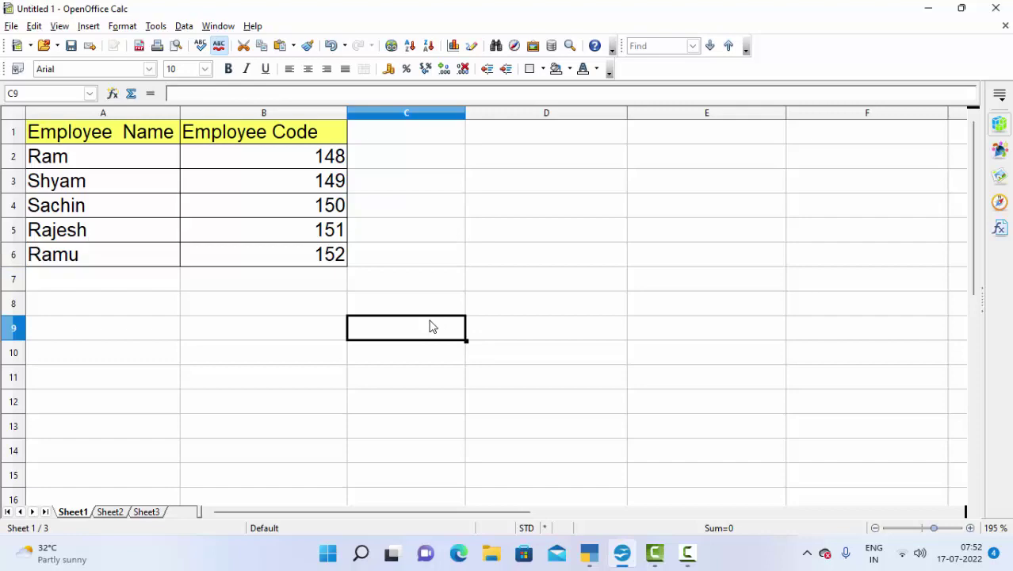
key(ctrl+v)
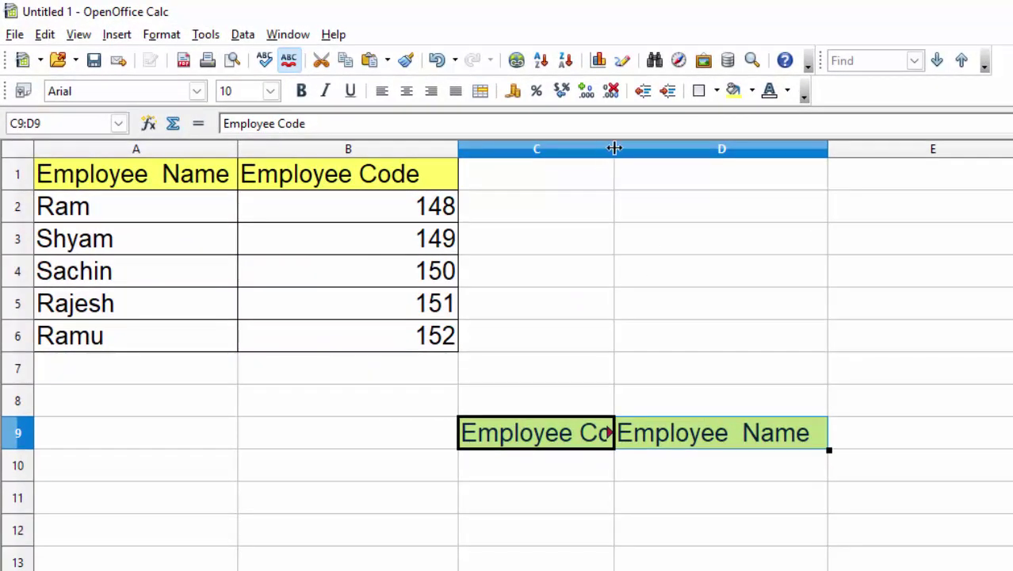
drag(614, 148, 706, 309)
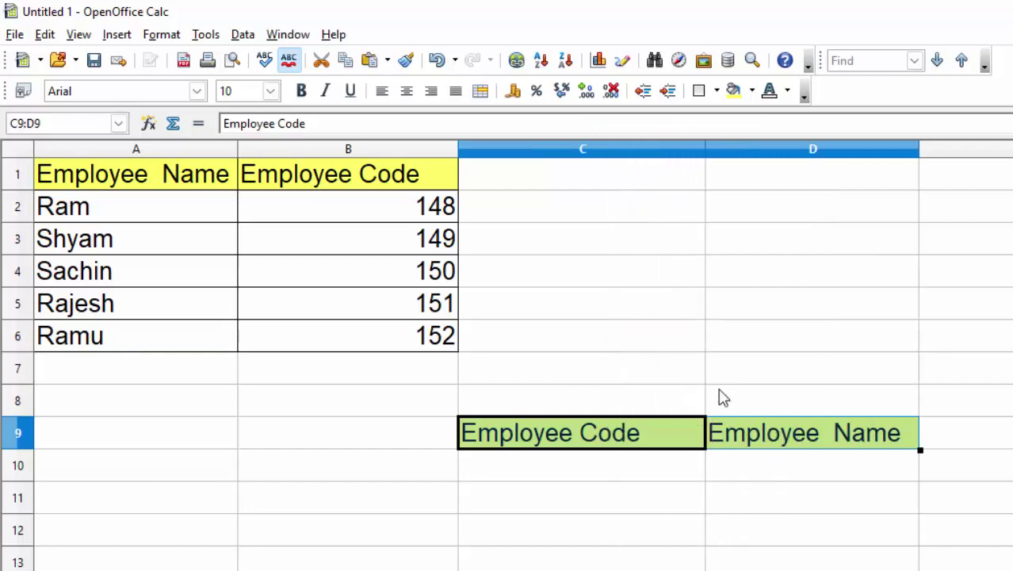
click(759, 471)
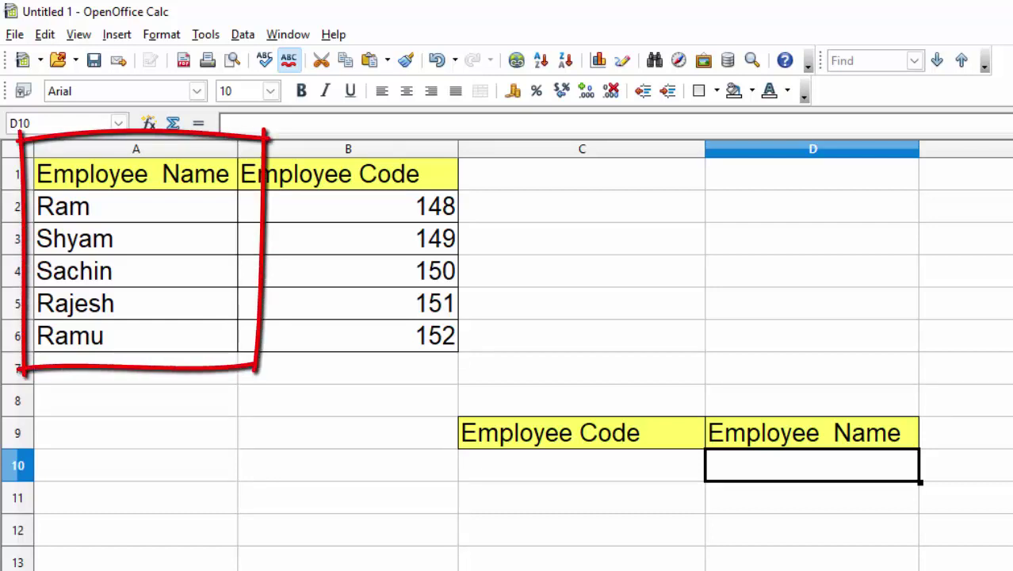
click(173, 180)
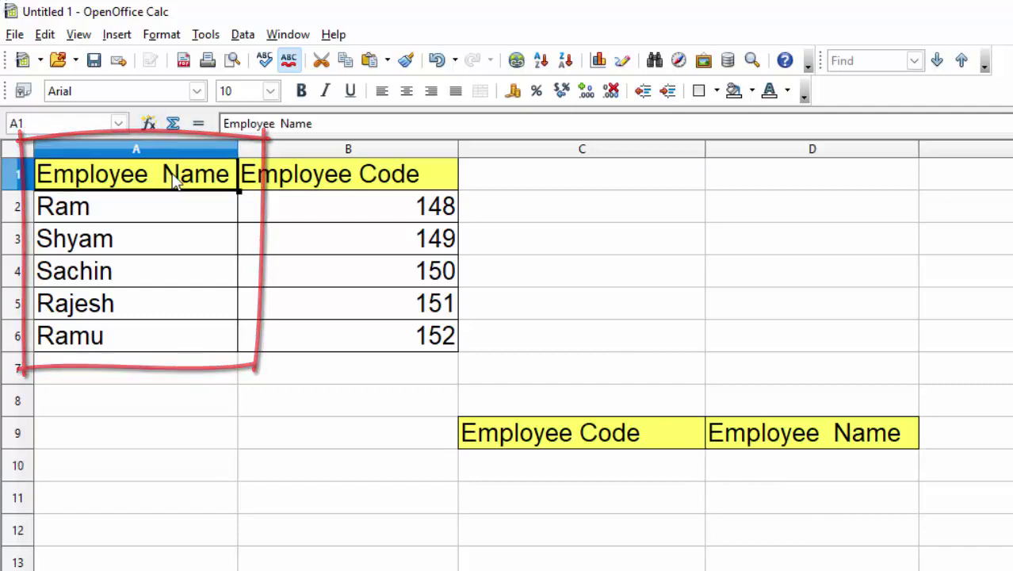
drag(173, 179, 325, 307)
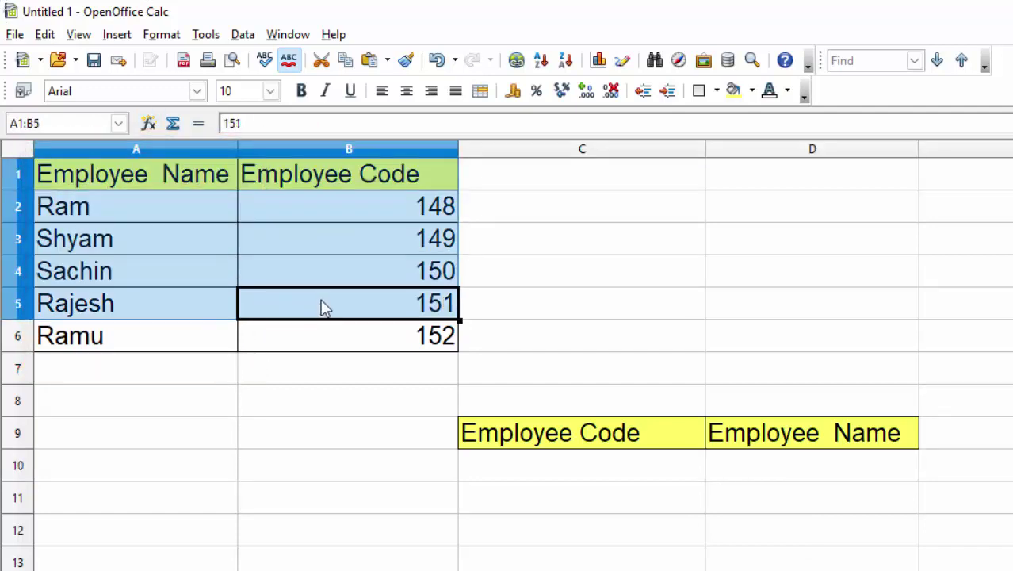
drag(325, 307, 325, 346)
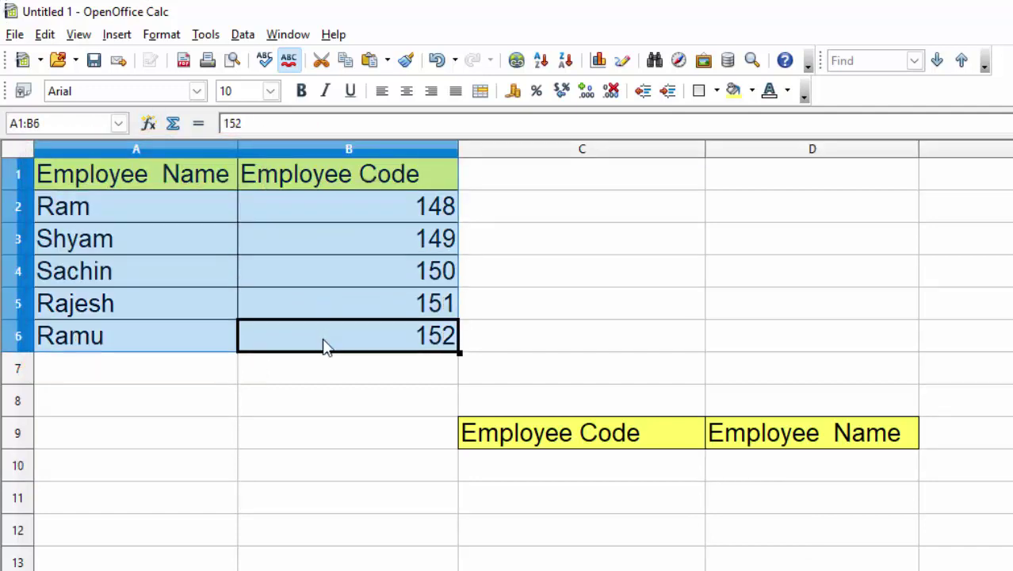
click(523, 471)
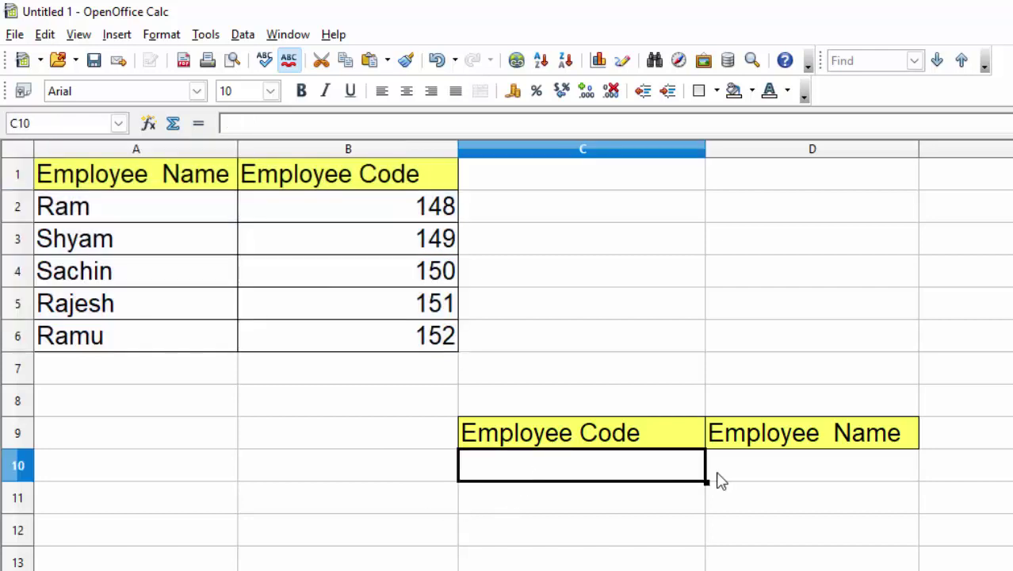
- Start =vlookup( in D10 with C10 as the lookup value, fixing the 'vlooup' typo
click(756, 468)
text(=)
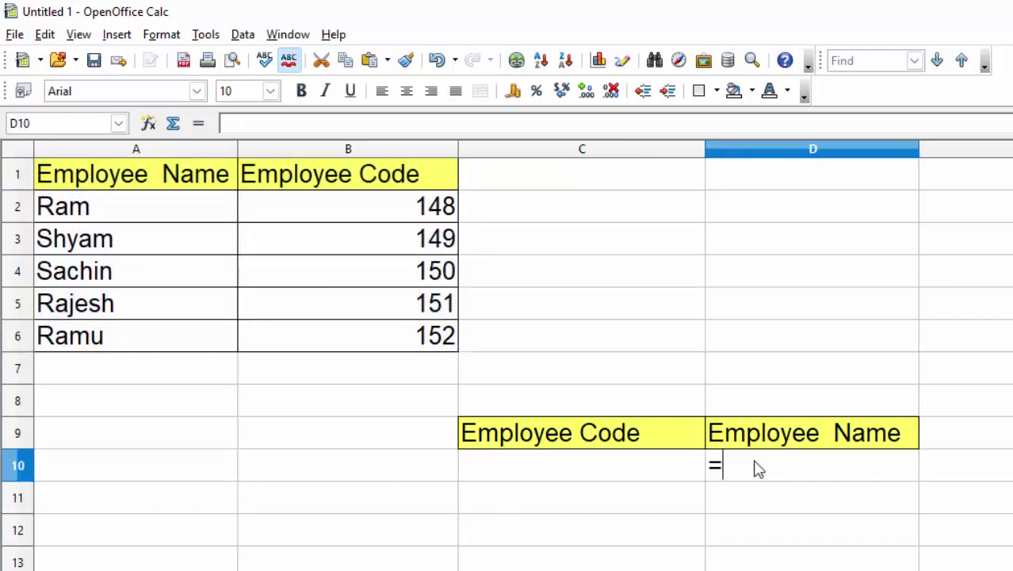
text(vlo)
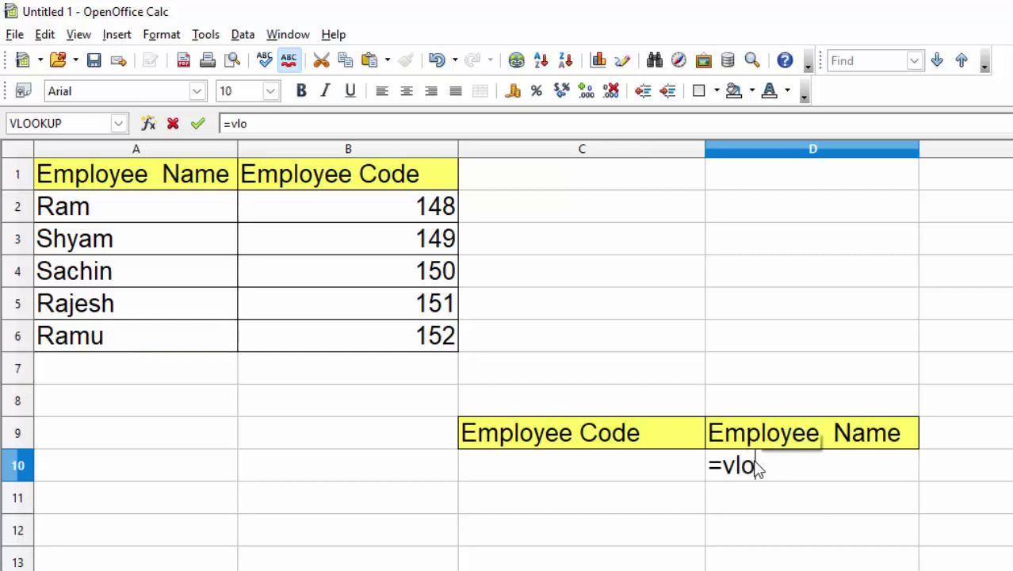
text(ou)
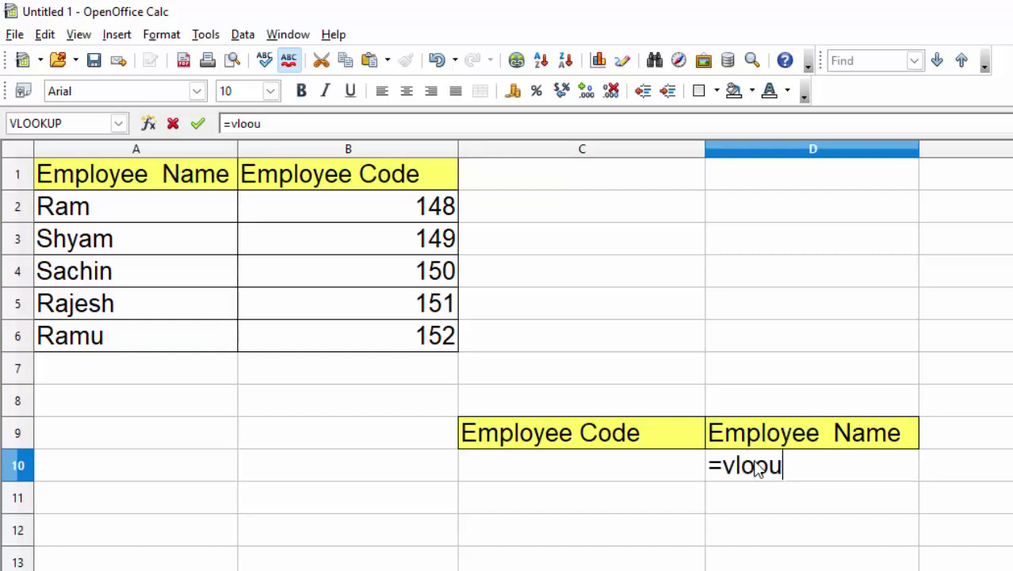
text(p()
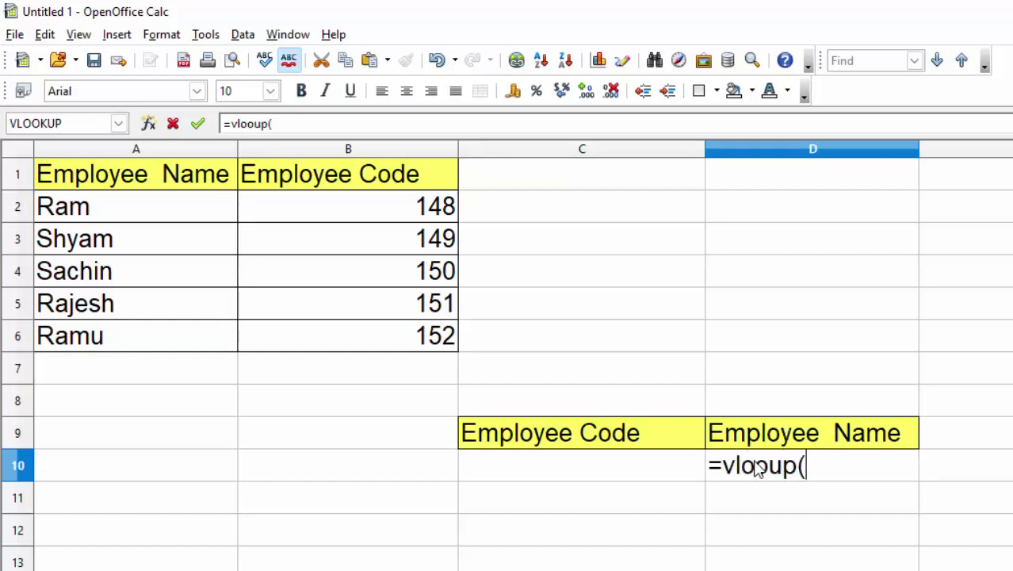
click(767, 468)
text(k)
click(832, 474)
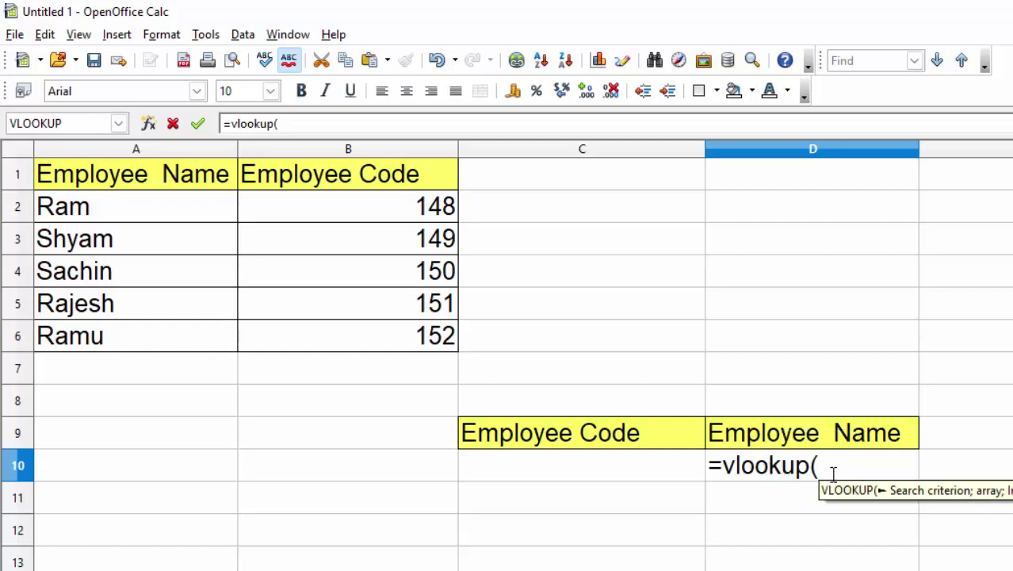
click(577, 476)
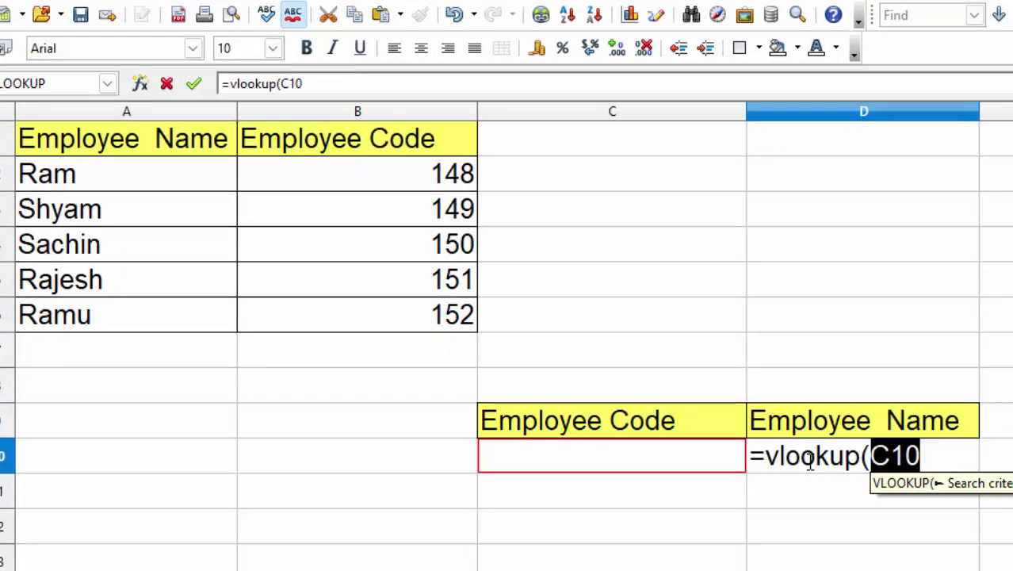
- Continue the D10 formula with ;if({1;0}; as the start of the table argument
text(;)
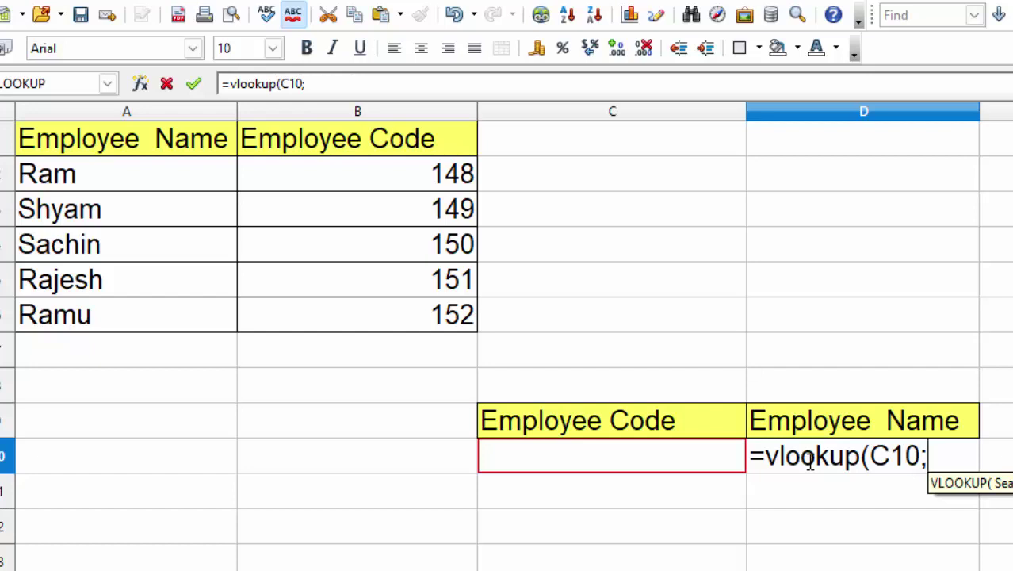
text(if)
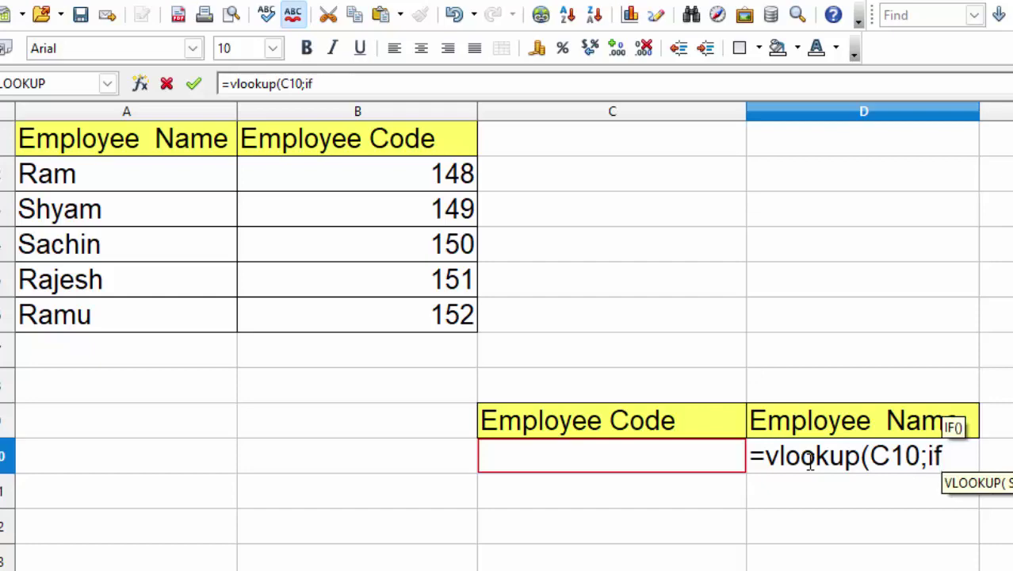
text(()
text({)
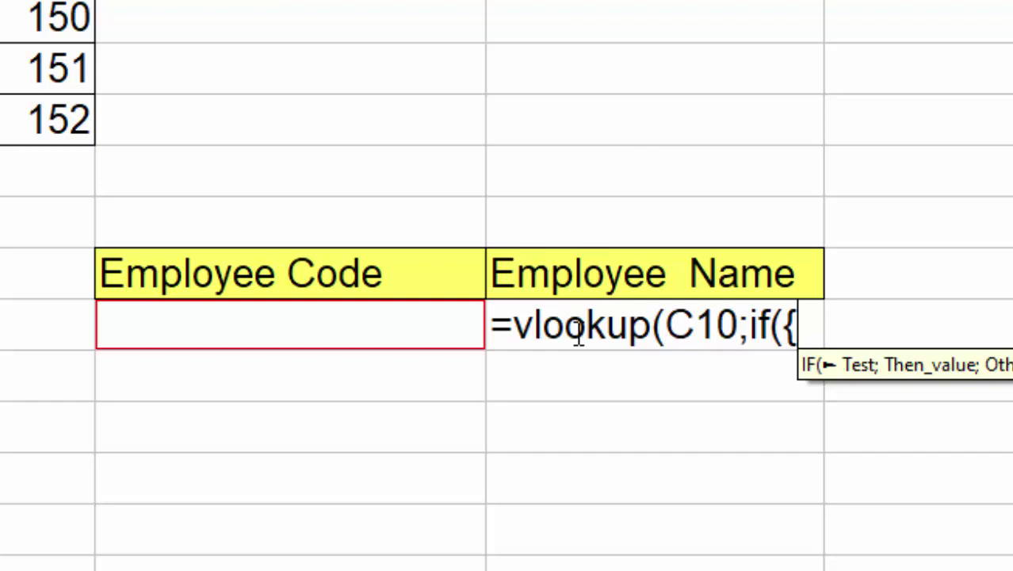
text(1)
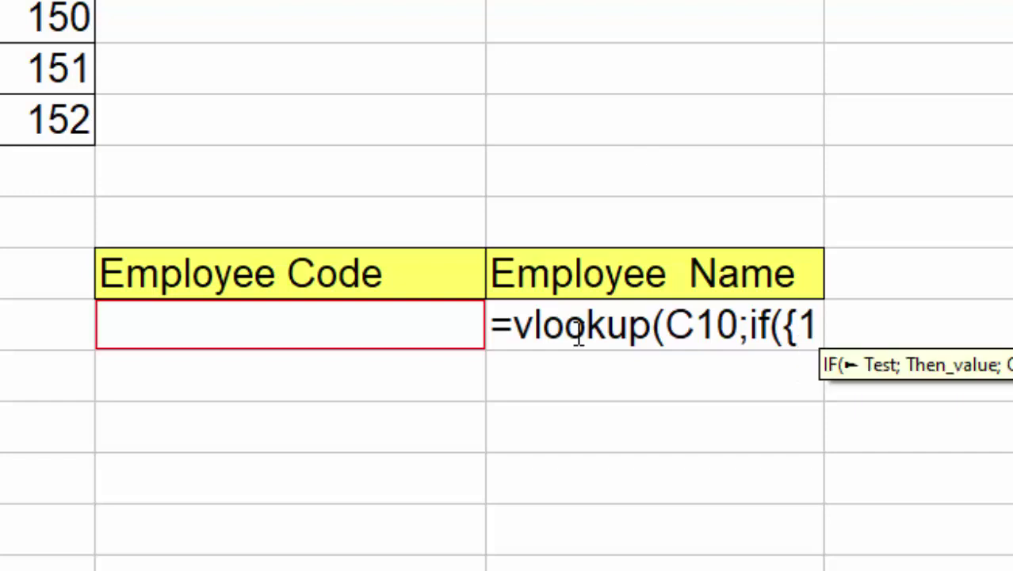
text(;0)
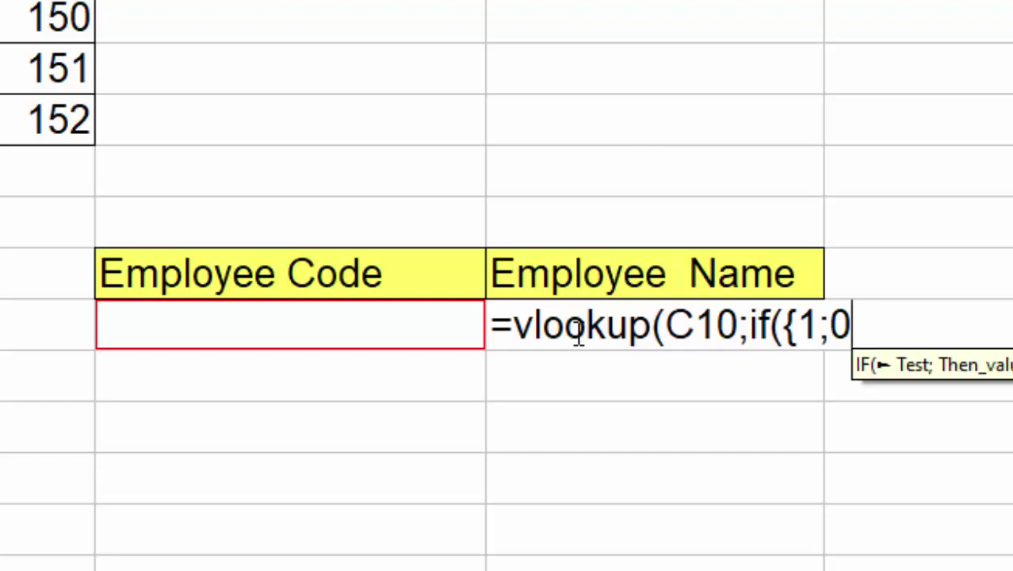
text(})
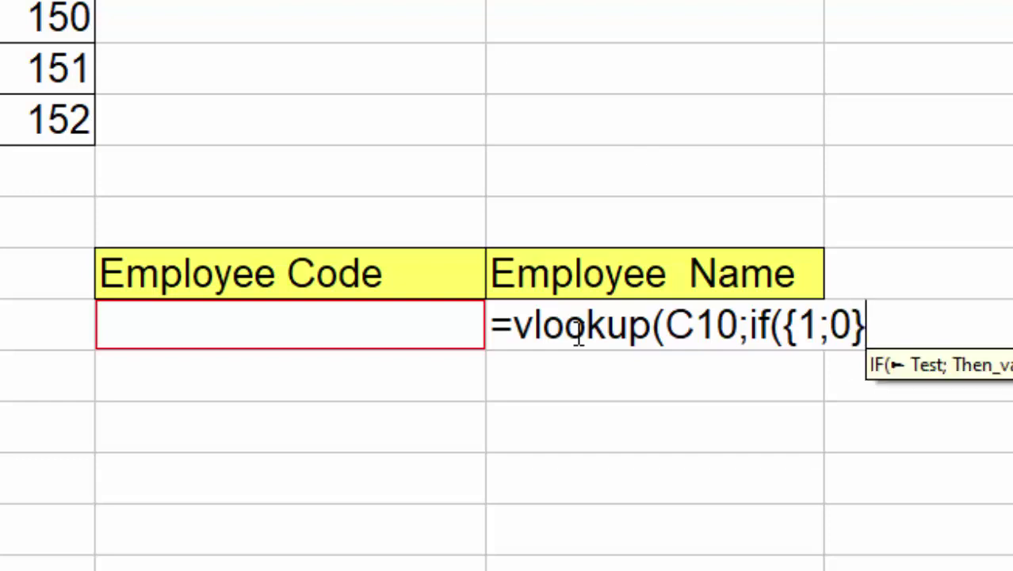
text(;)
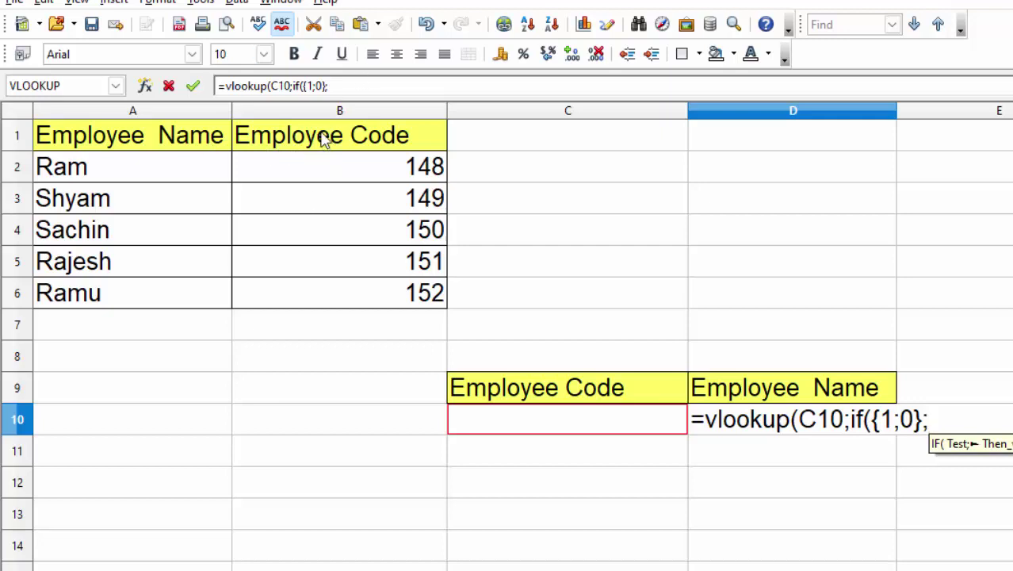
- Add B1:B6 as the codes and A1:A6 as the names in the IF part of D10
drag(318, 136, 351, 296)
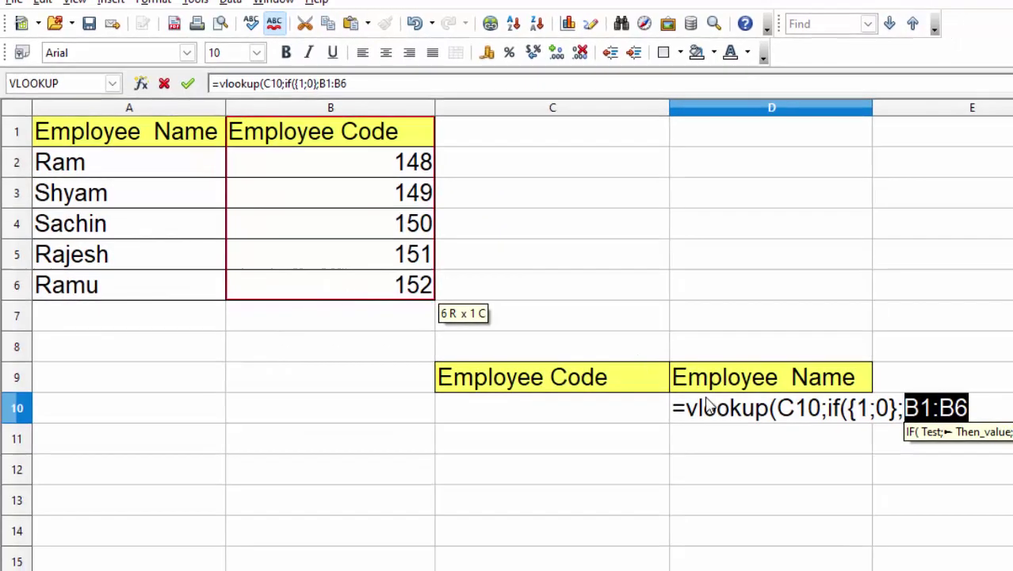
click(1002, 417)
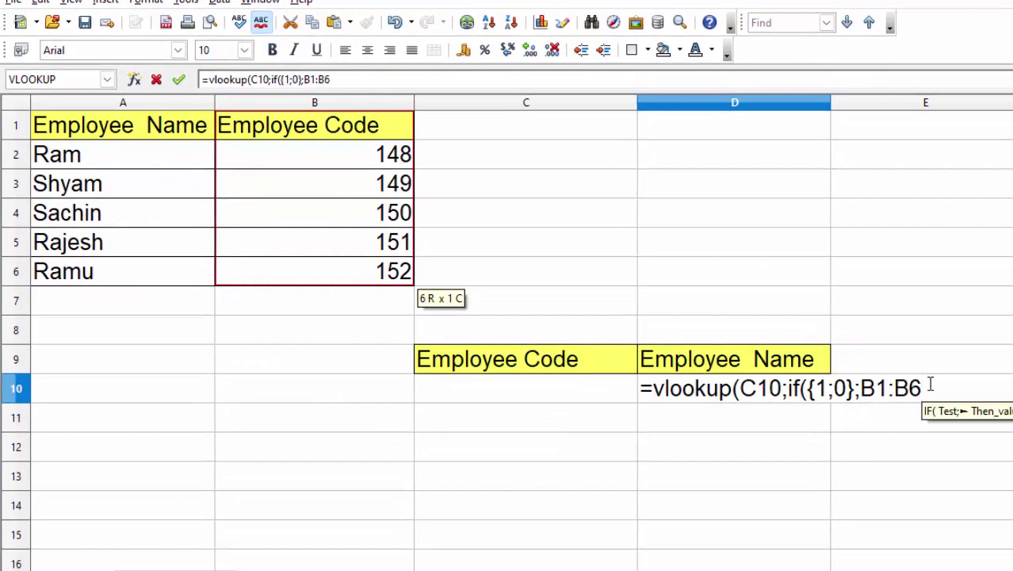
text(;)
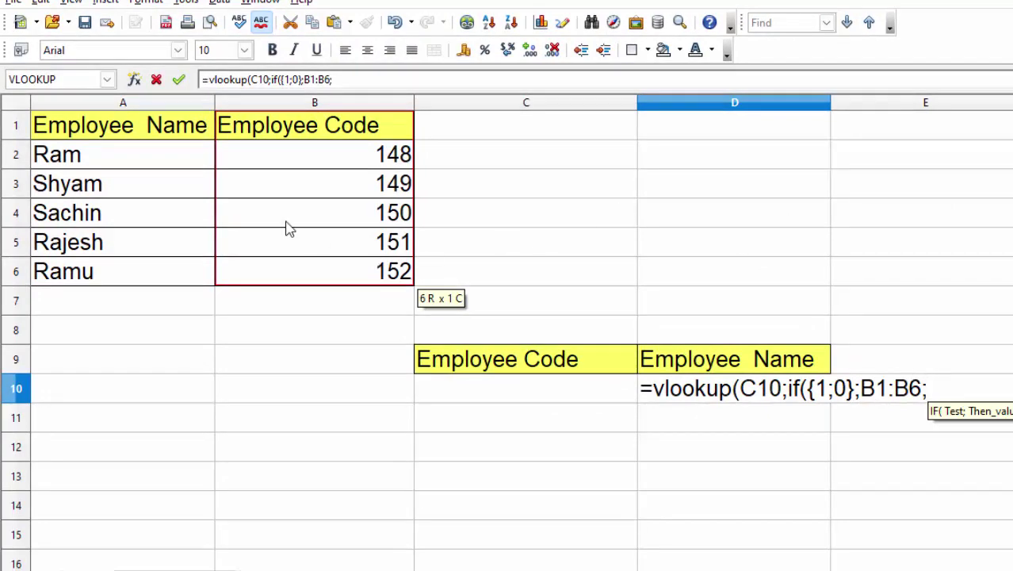
drag(122, 137, 111, 272)
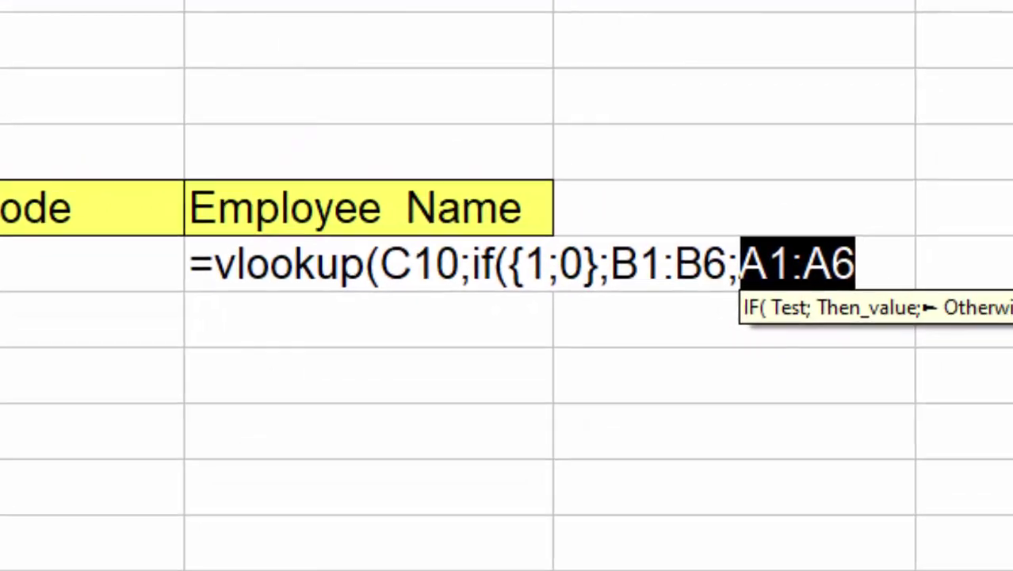
text(;)
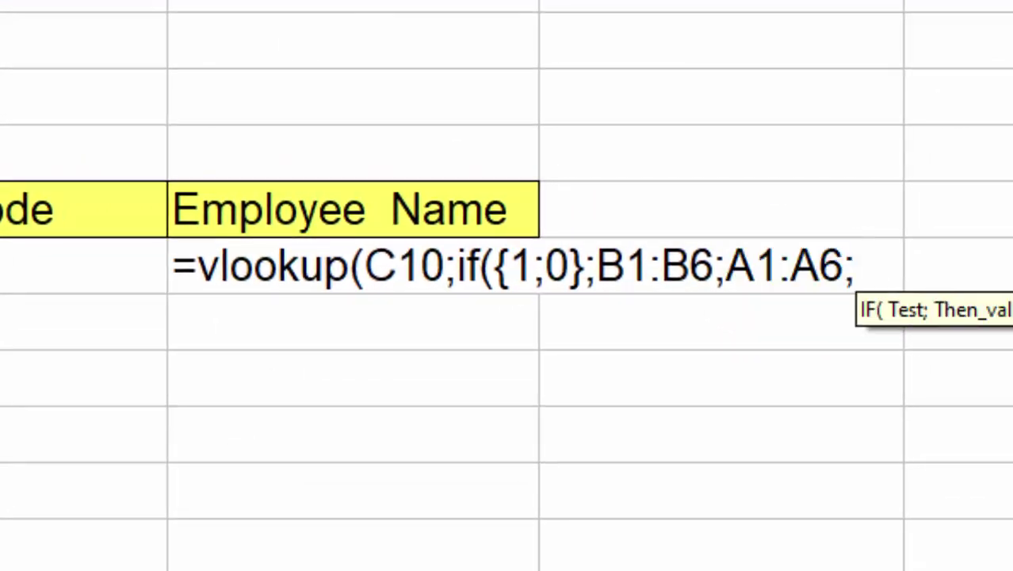
text())
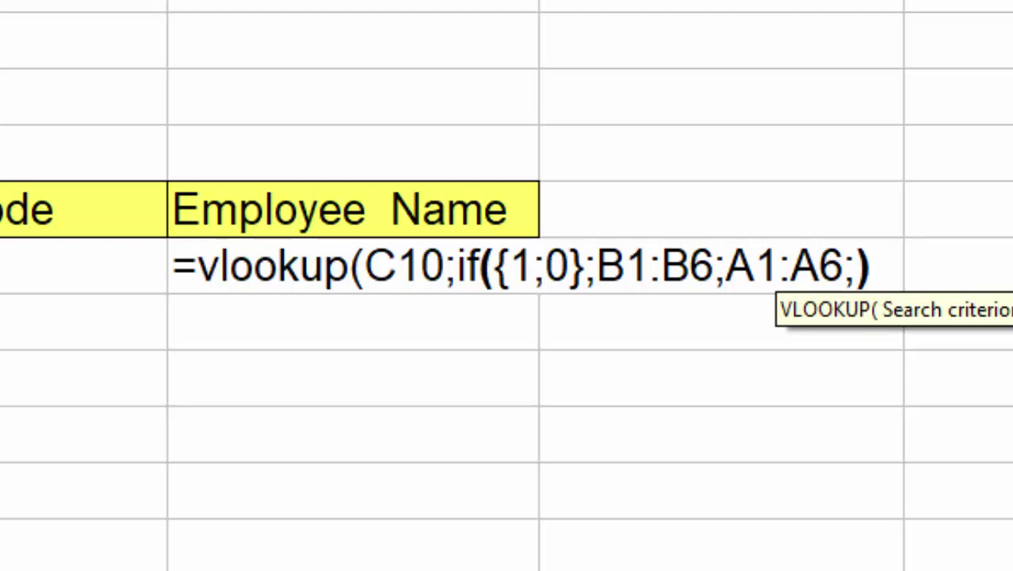
- Finish and enter D10 as =vlookup(C10;if({1;0};B1:B6;A1:A6);2;0)
key(BackSpace)
key(BackSpace)
text())
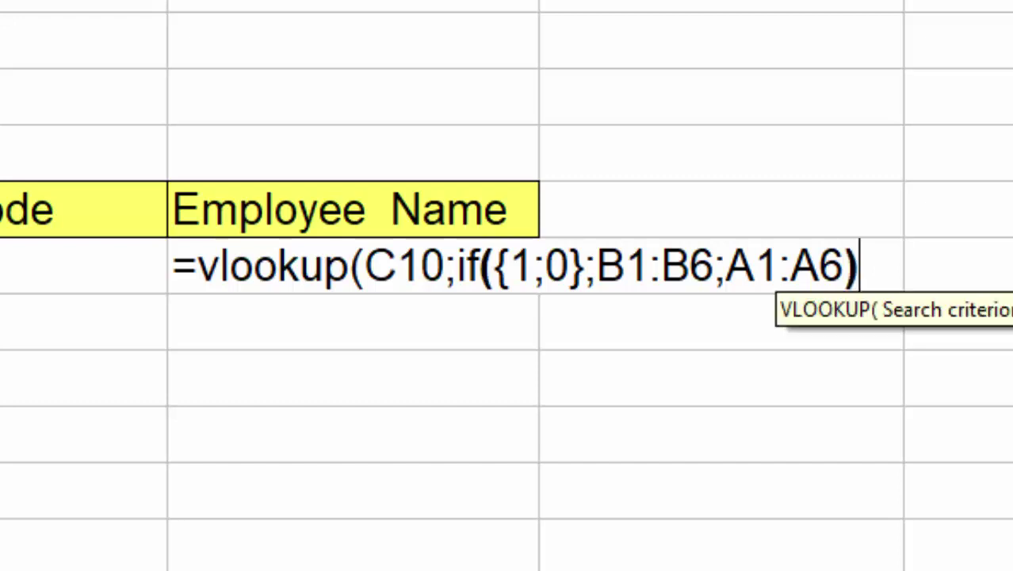
text(;)
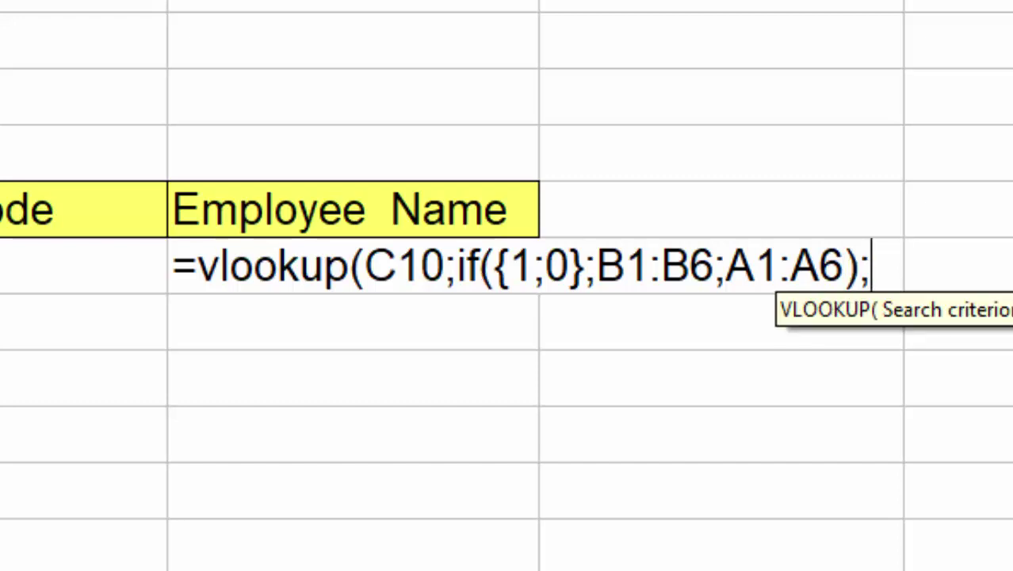
text(2)
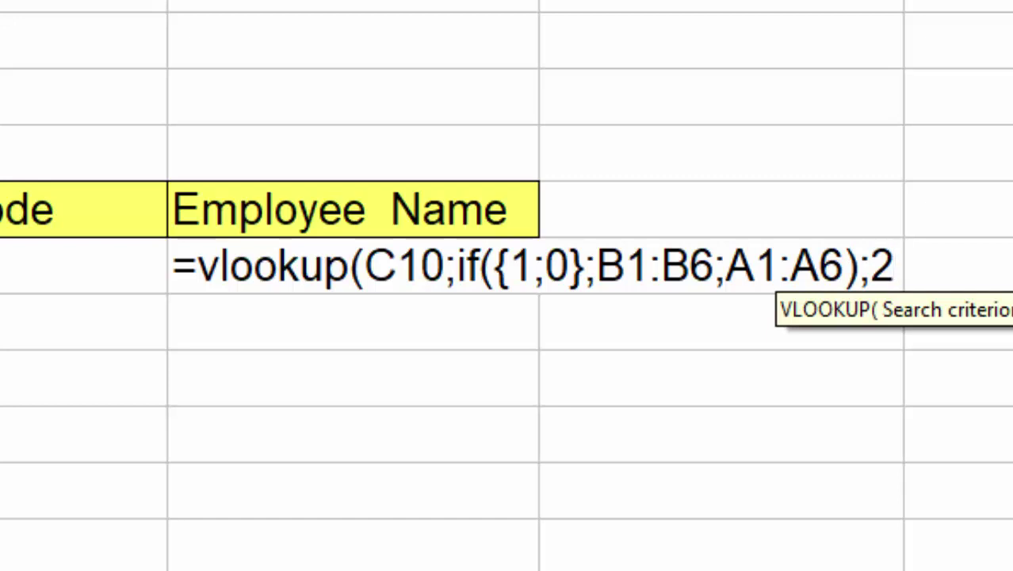
text(;)
text(0)
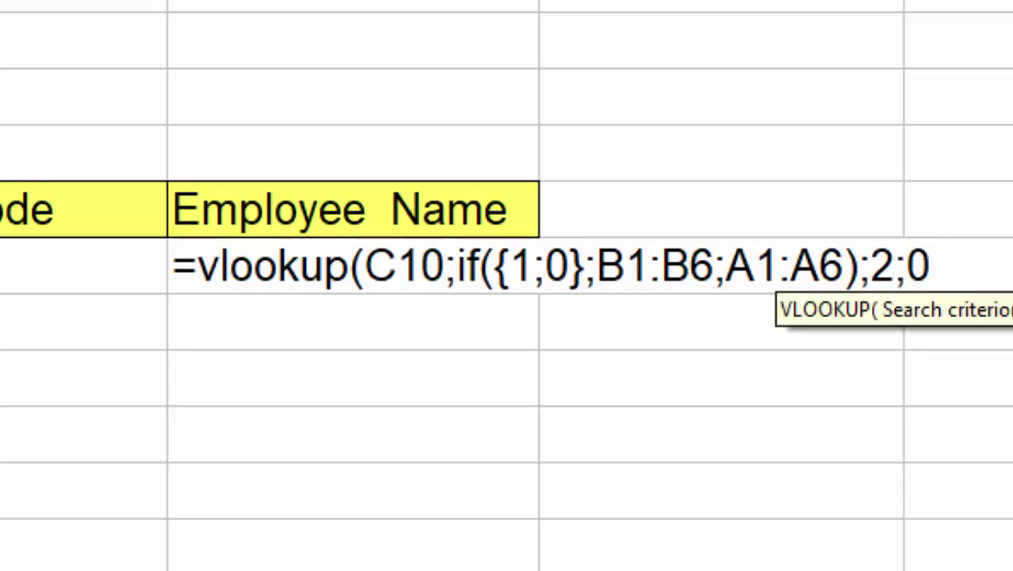
text())
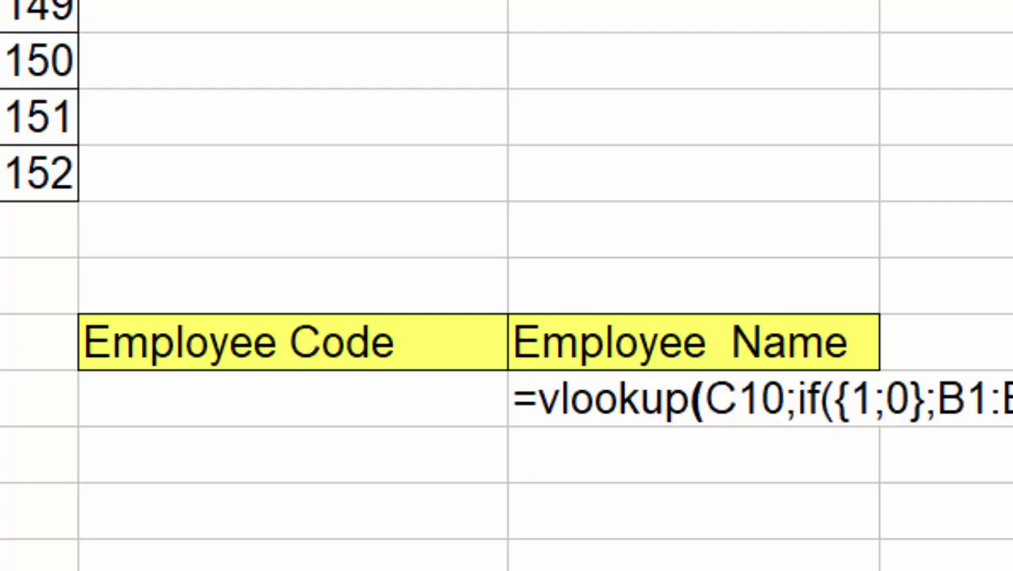
key(Return)
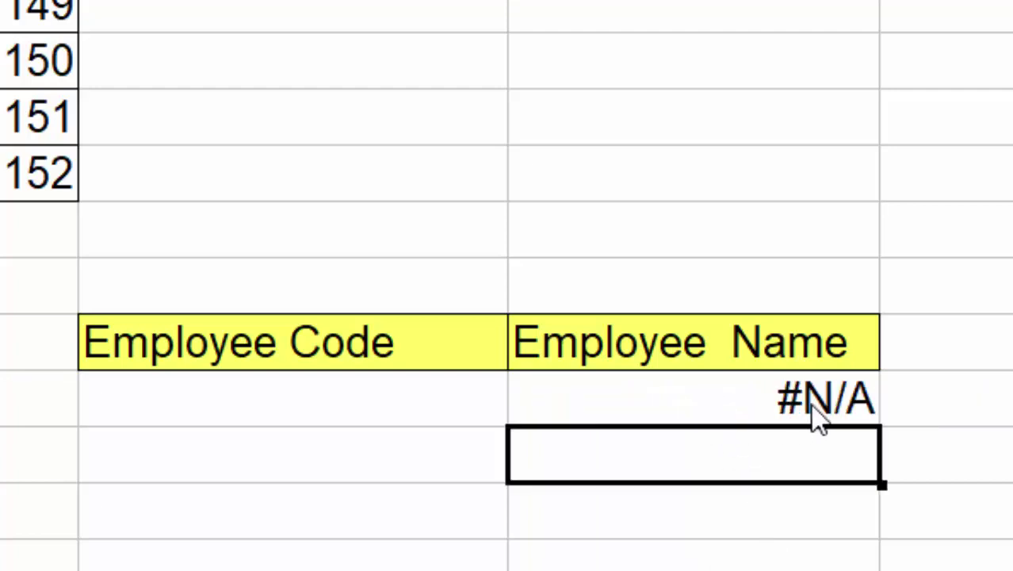
- Enter employee codes 148 in C10 and 150 in C11, so D10 returns Ram
click(333, 413)
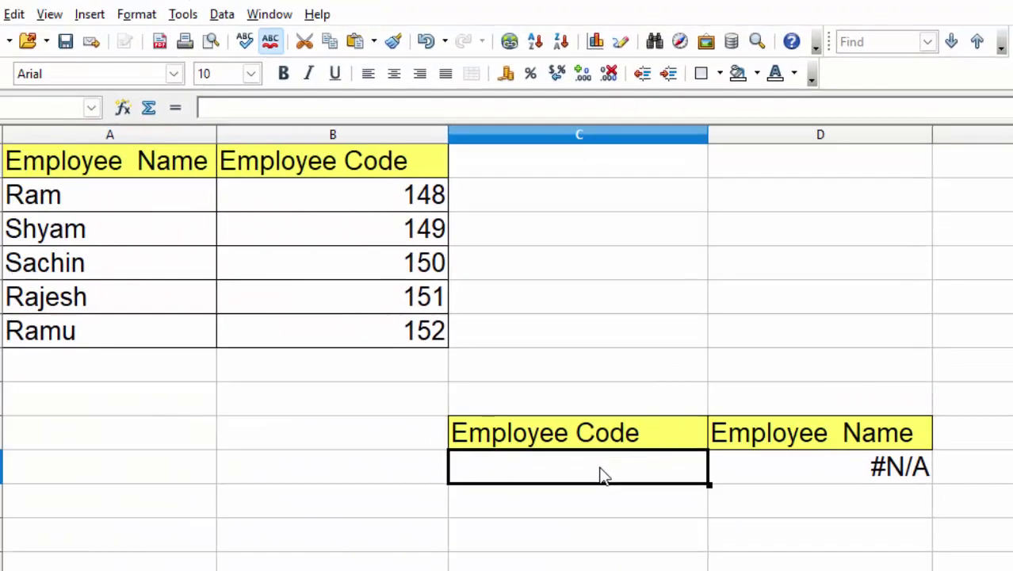
text(1)
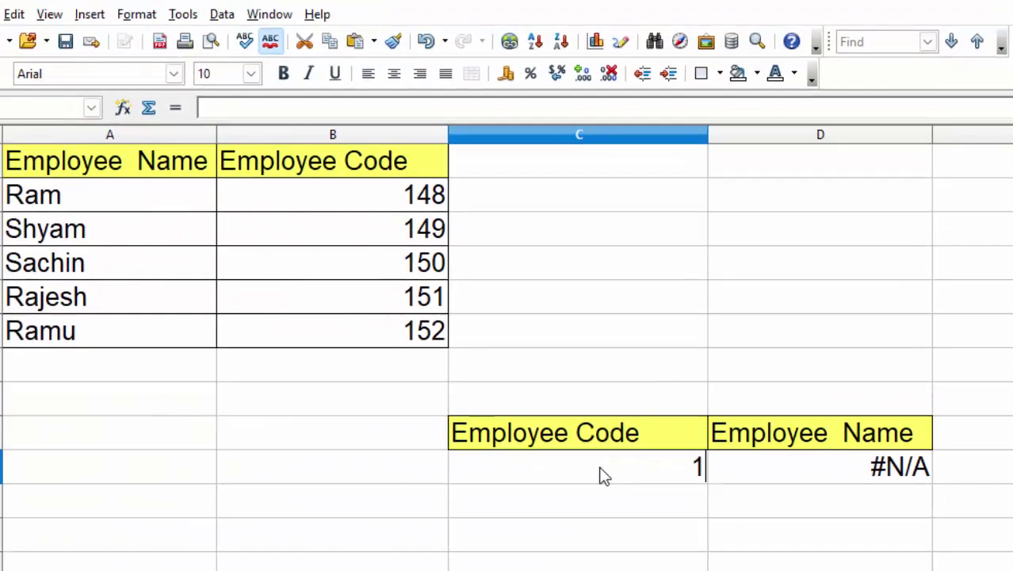
text(4)
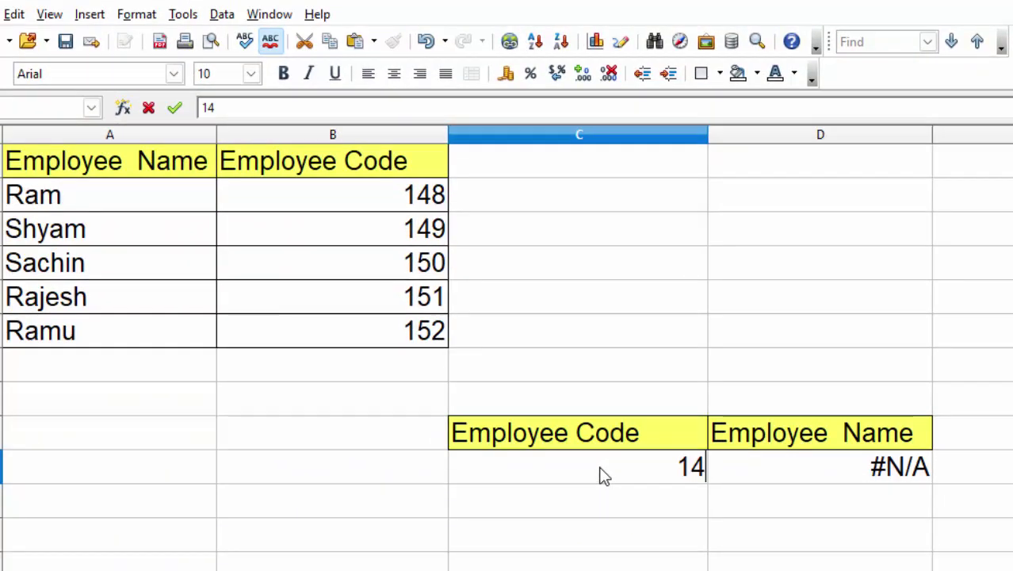
text(8)
key(Return)
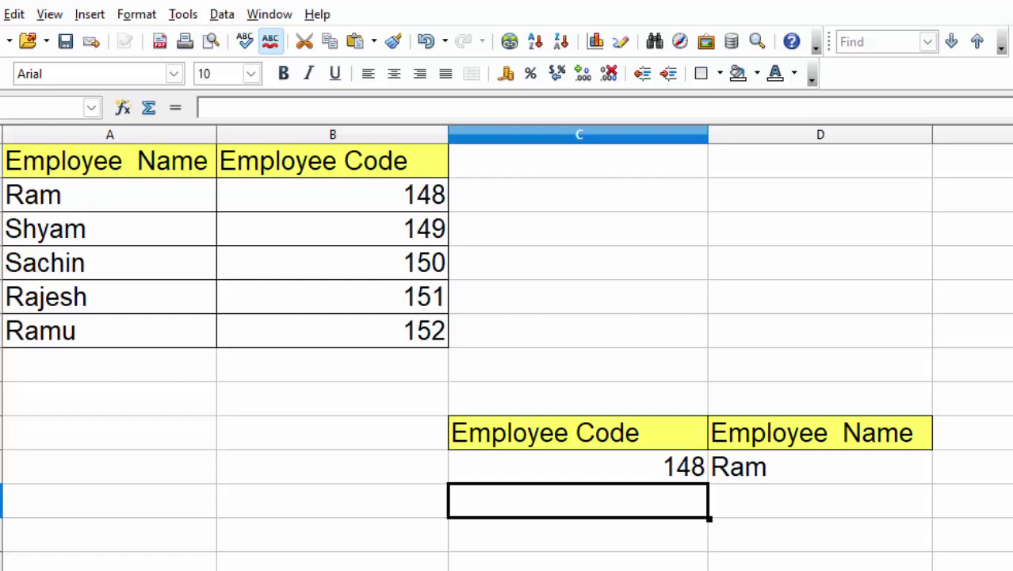
text(15)
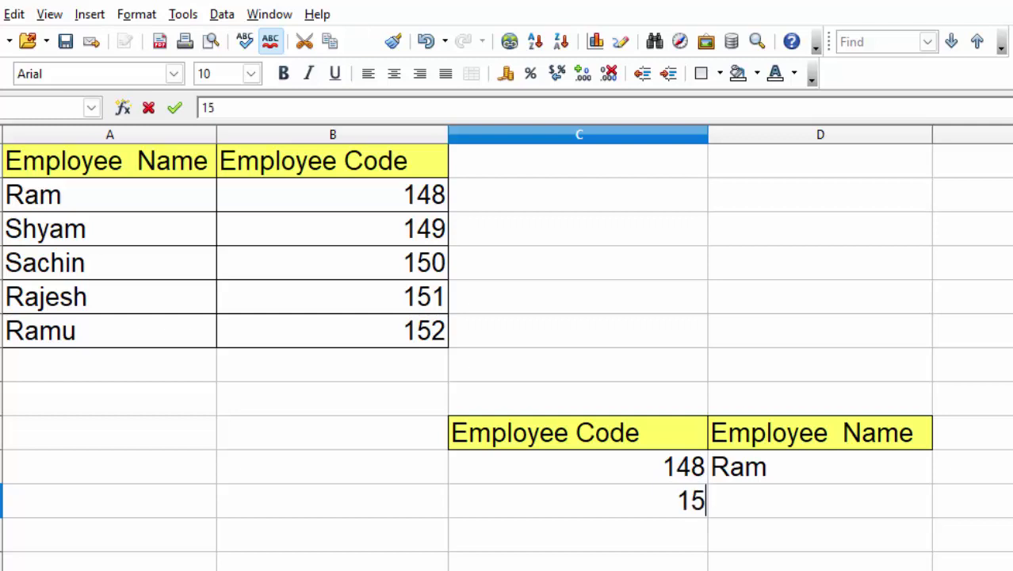
text(0)
key(Return)
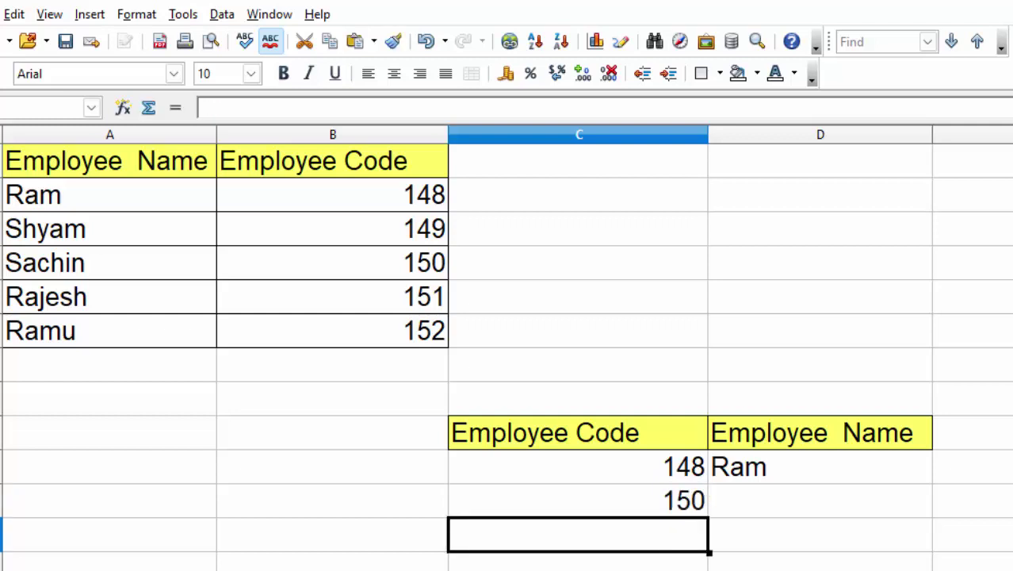
click(850, 511)
click(865, 473)
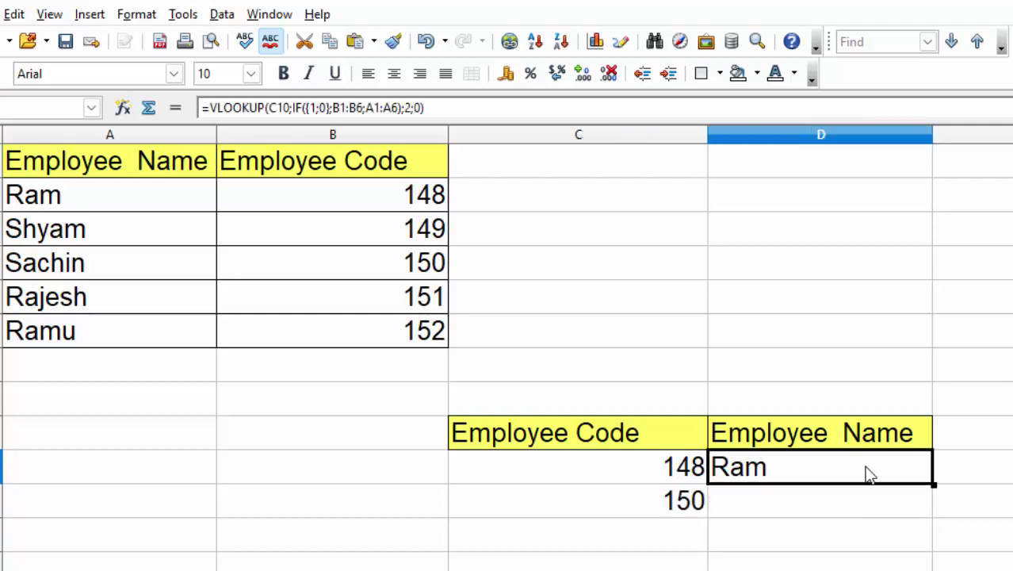
- Enter code 149 in C12 and fill the D10 lookup down to D12, returning Sachin and Shyam
drag(933, 484, 930, 517)
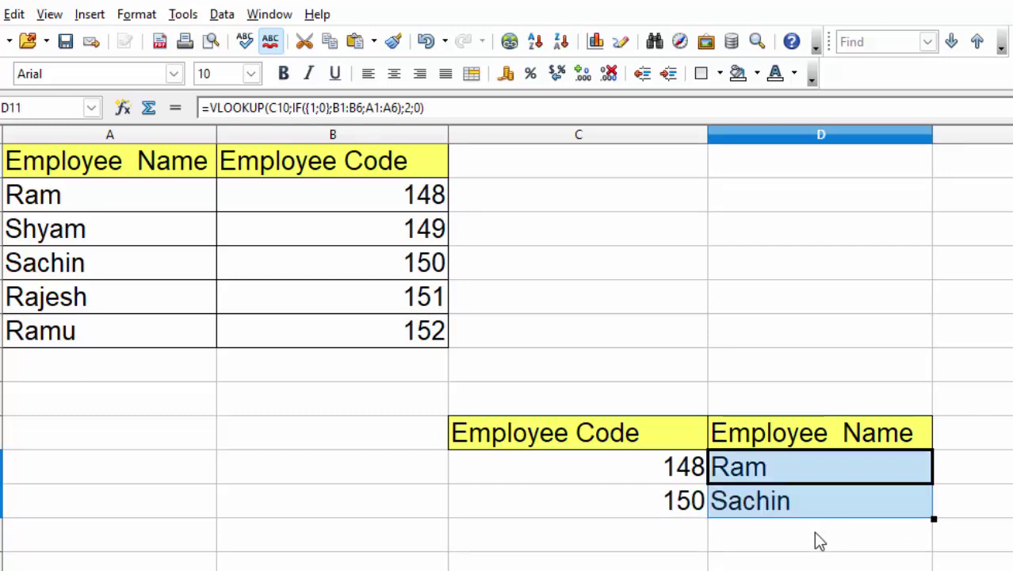
click(672, 536)
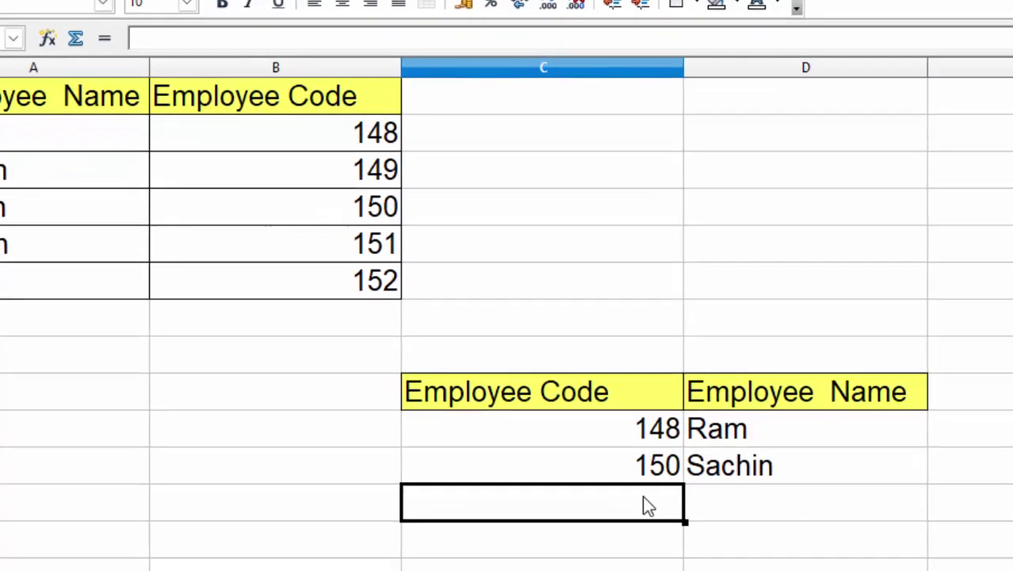
text(1)
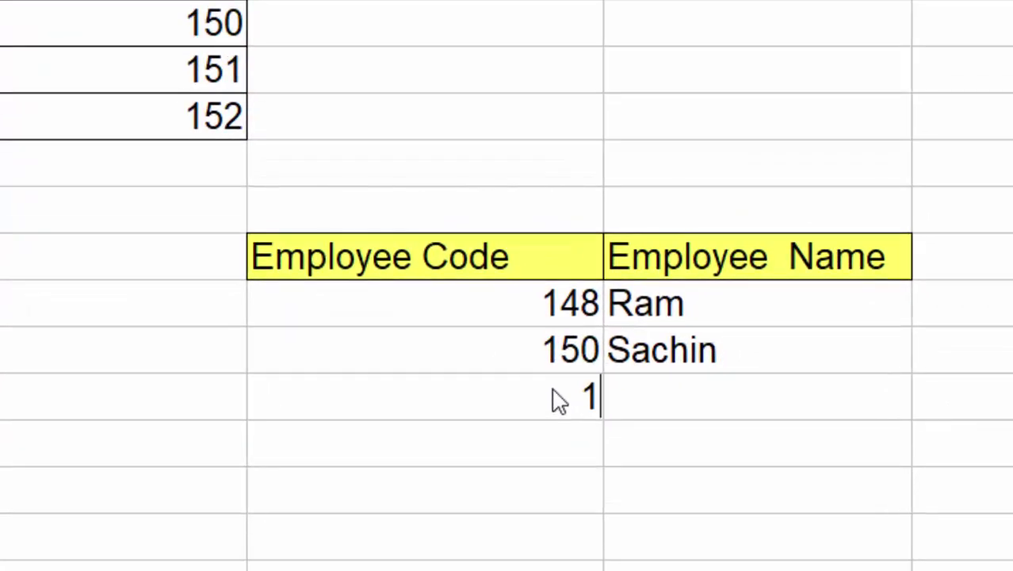
text(9)
key(BackSpace)
key(BackSpace)
text(1)
text(49)
click(699, 320)
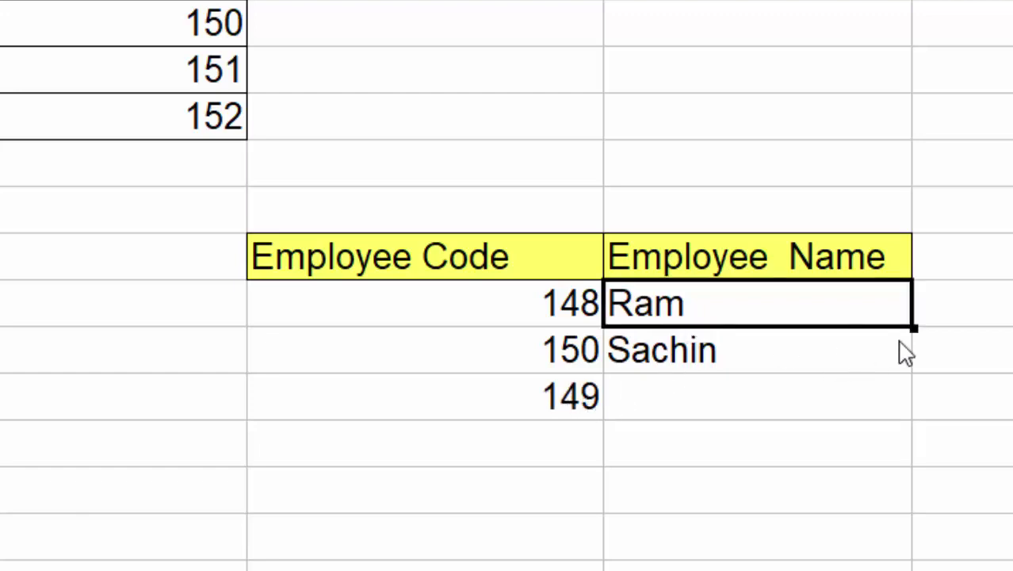
drag(915, 353, 915, 428)
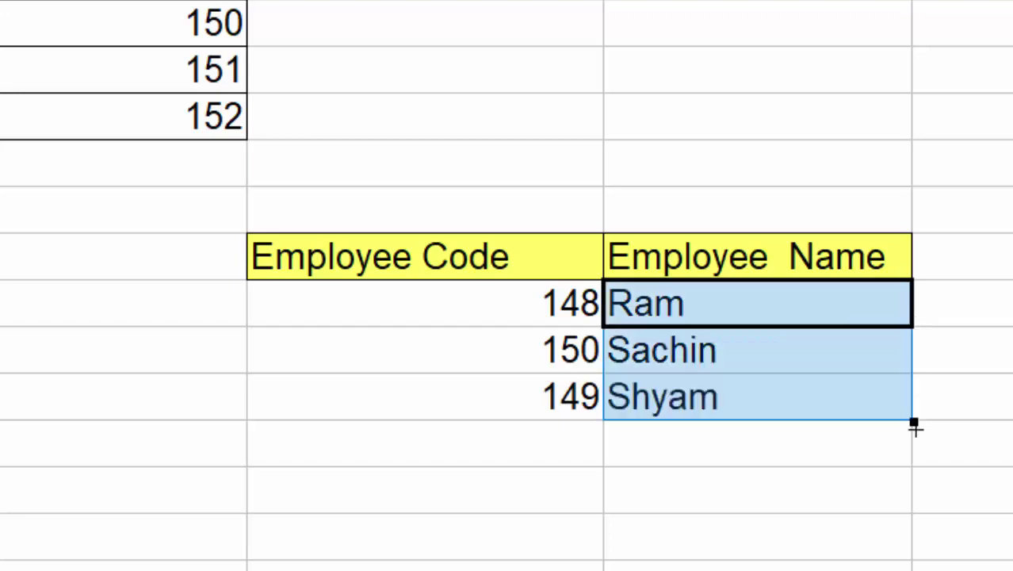